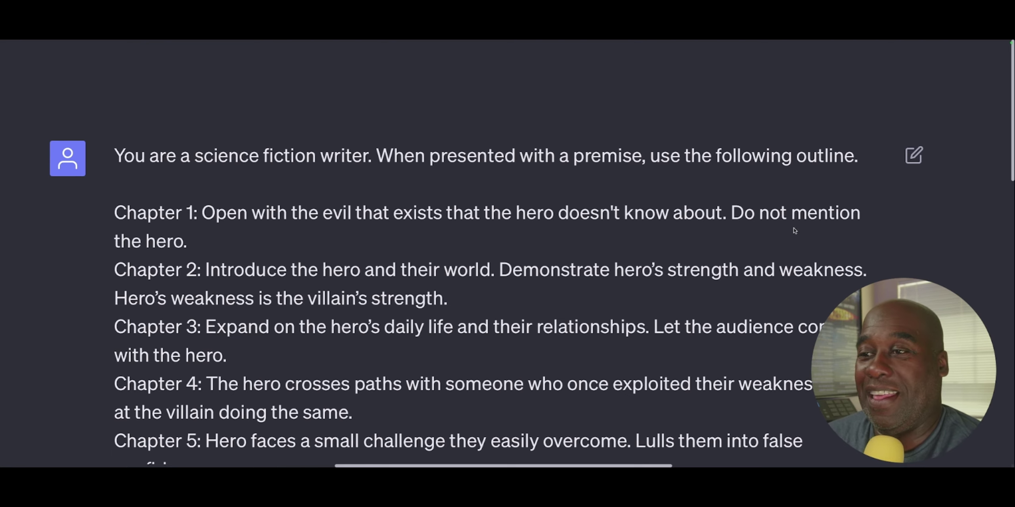
scroll(638, 231, "down", 1)
scroll(637, 231, "down", 10)
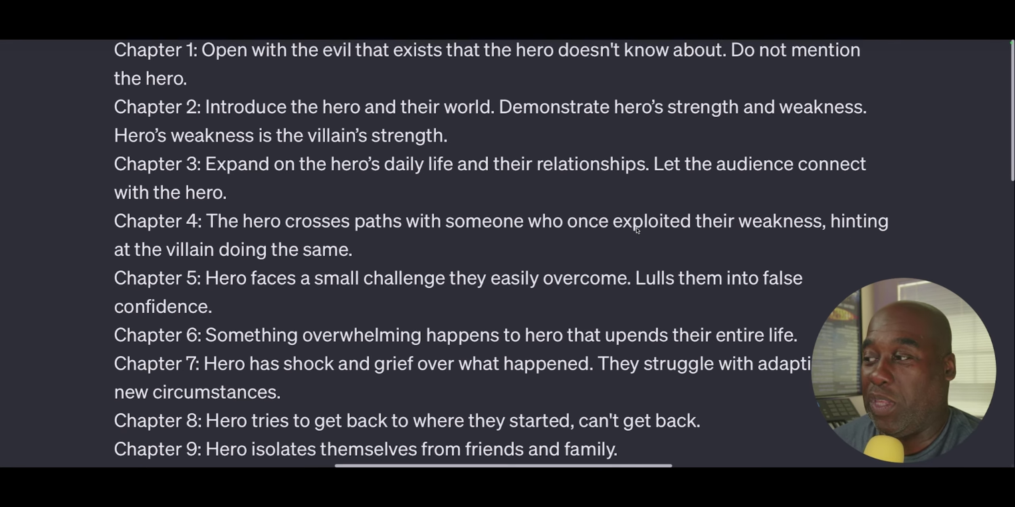
scroll(636, 228, "down", 4)
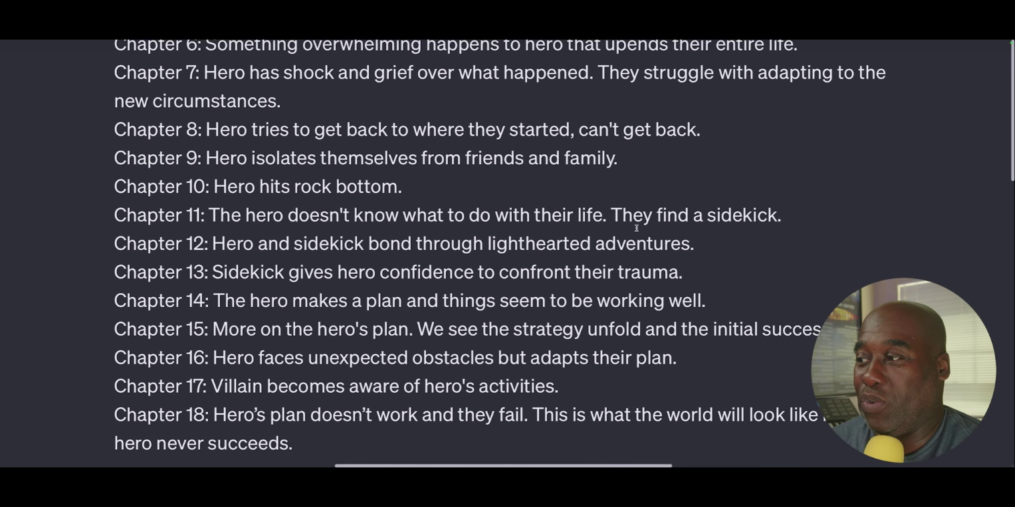
scroll(636, 229, "down", 4)
scroll(636, 228, "down", 9)
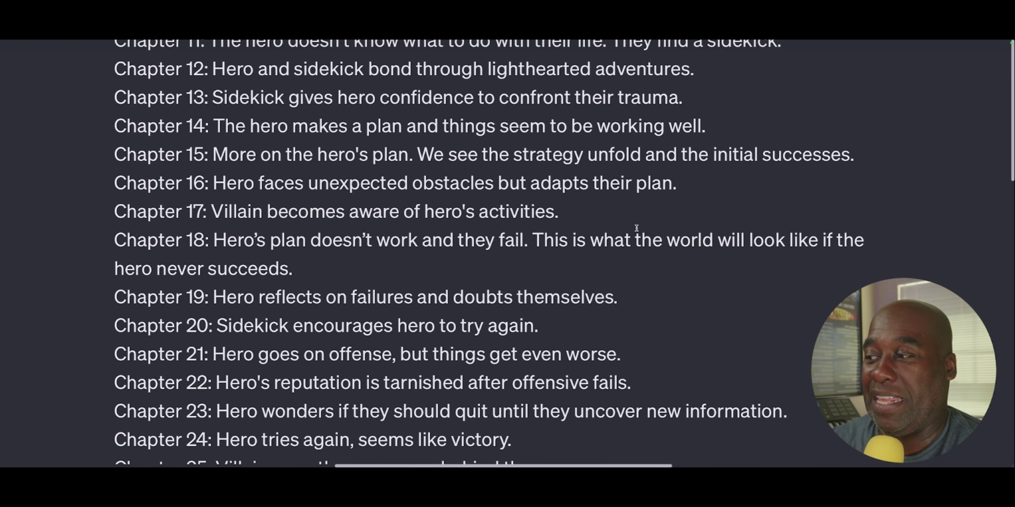
scroll(637, 228, "down", 5)
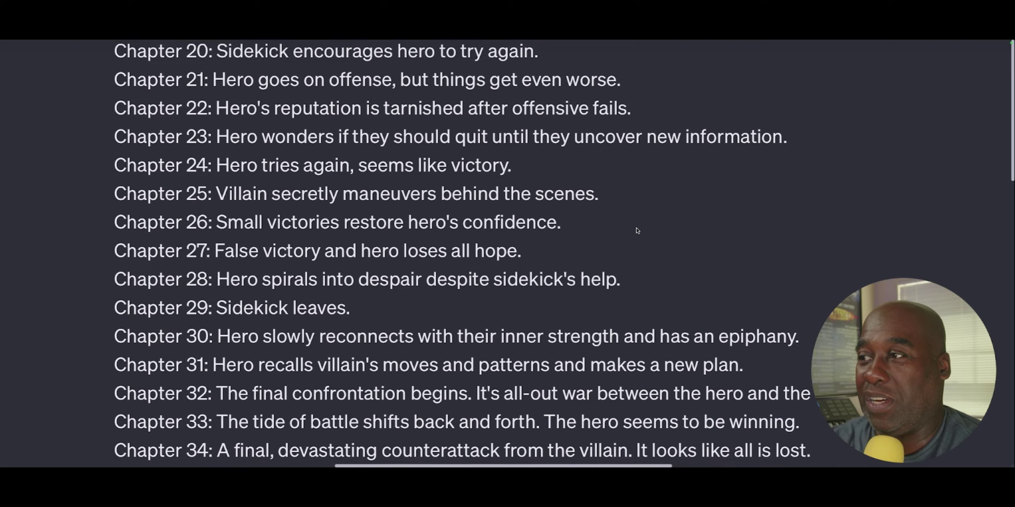
scroll(636, 229, "down", 5)
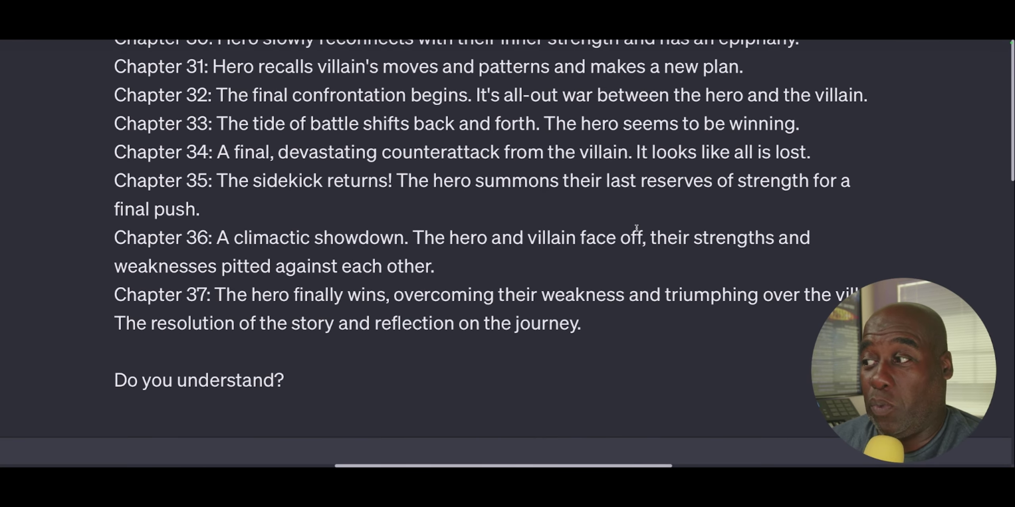
scroll(637, 229, "up", 14)
scroll(637, 229, "up", 20)
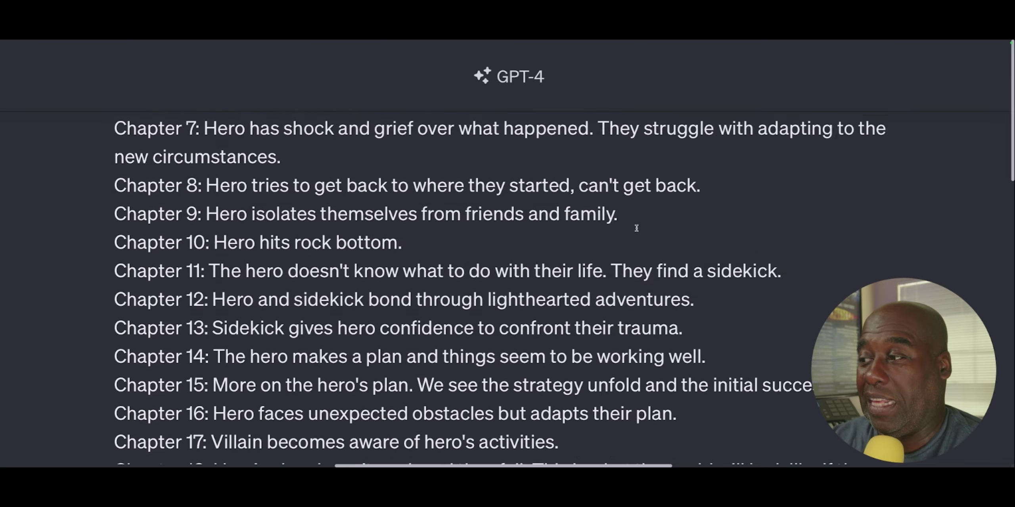
scroll(637, 229, "down", 5)
scroll(637, 230, "up", 5)
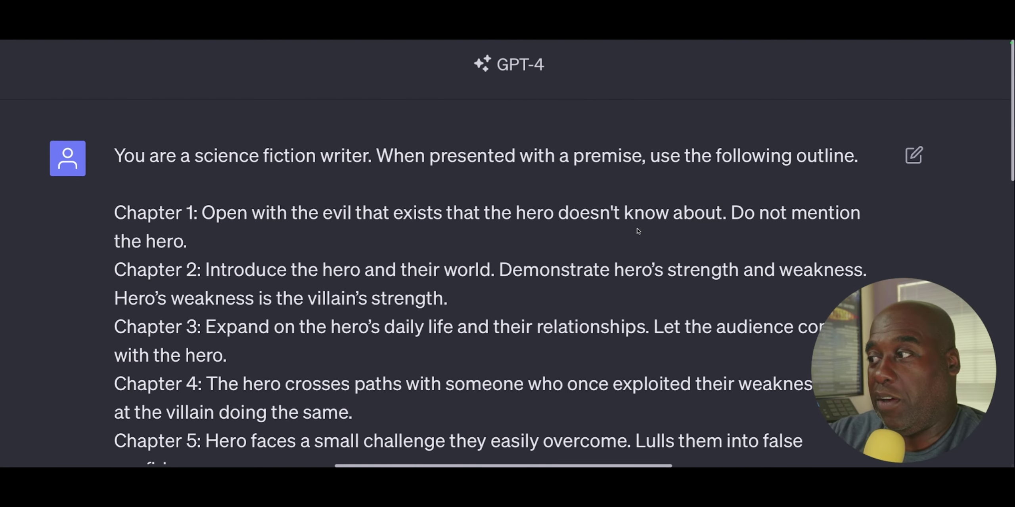
- Scroll to the assistant's reply, the Scraper diner-owner premise and Chapter 1's start in Neo-London
scroll(634, 230, "down", 5)
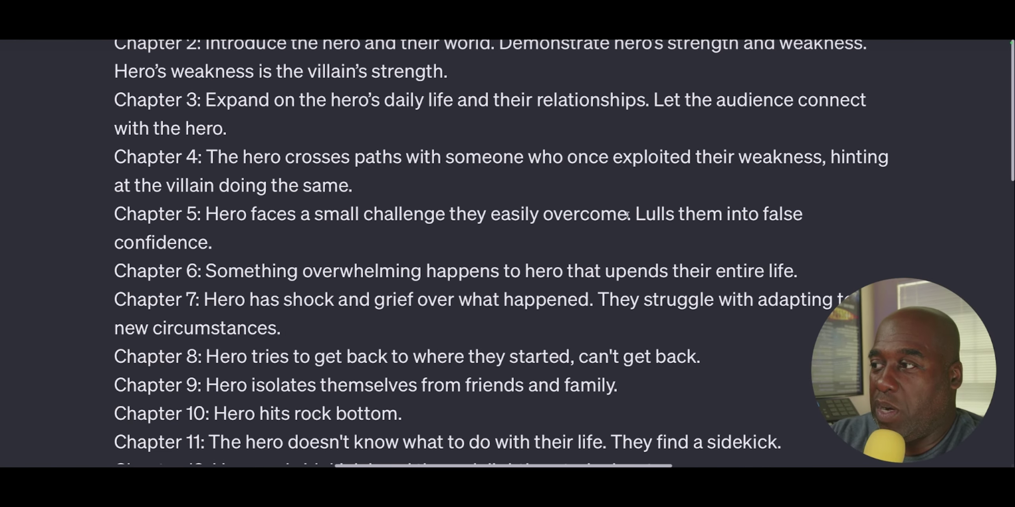
scroll(440, 180, "down", 20)
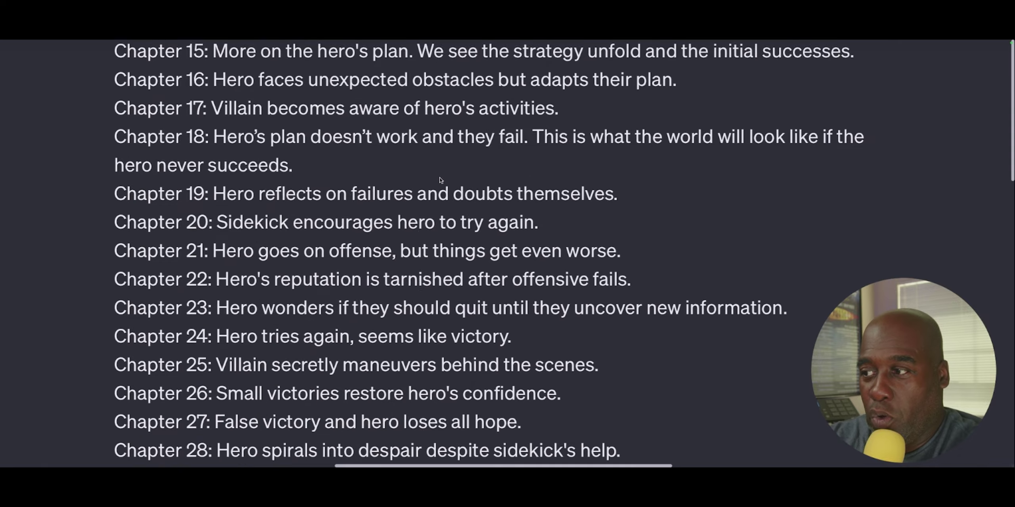
scroll(440, 179, "down", 10)
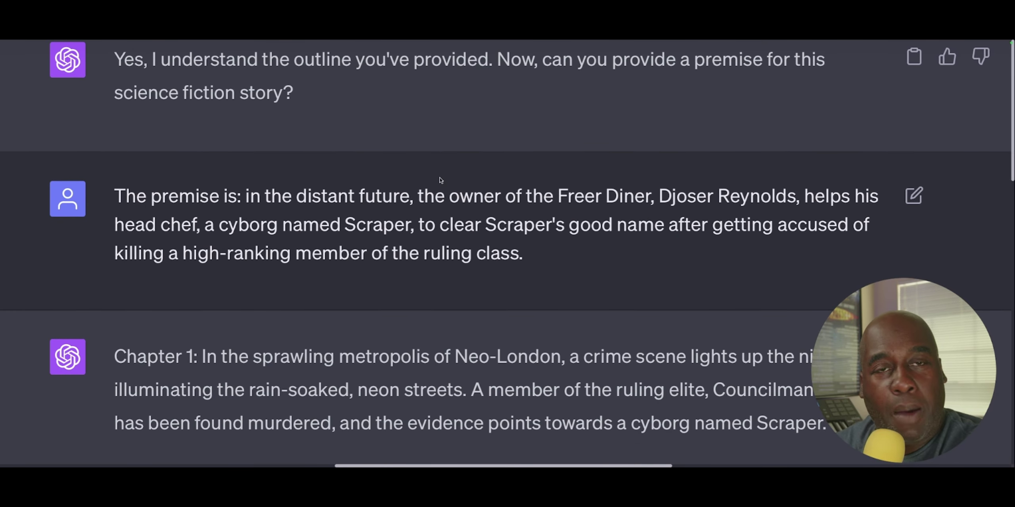
scroll(441, 181, "up", 1)
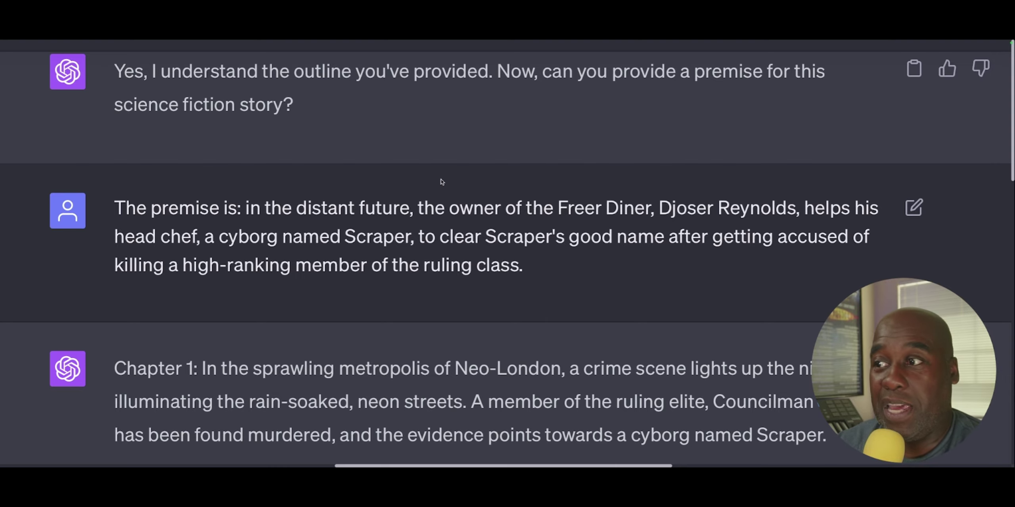
- Scroll past the 37 chapters to the 10-outline reply: Mystery Thriller, Romantic Subplot, Political Thriller
scroll(442, 182, "down", 20)
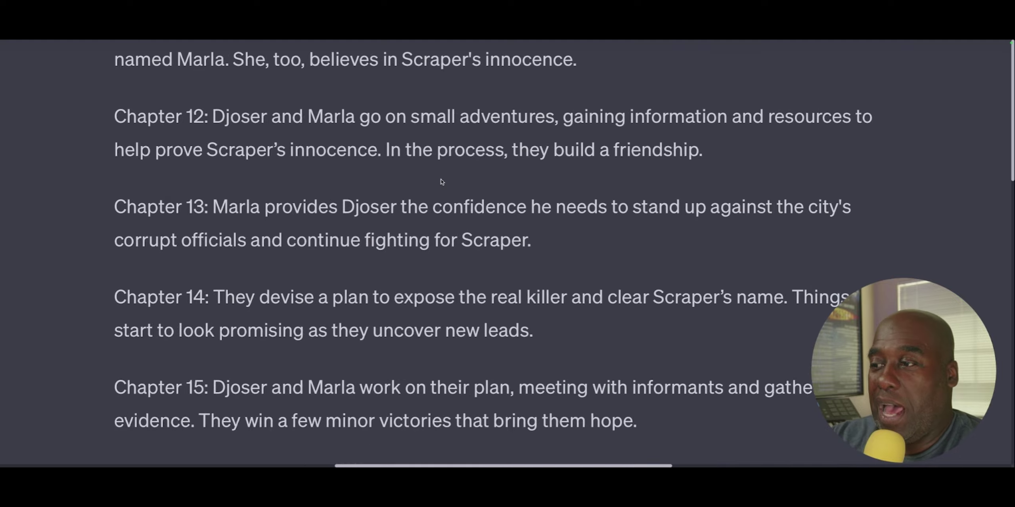
scroll(442, 182, "down", 20)
scroll(442, 182, "up", 20)
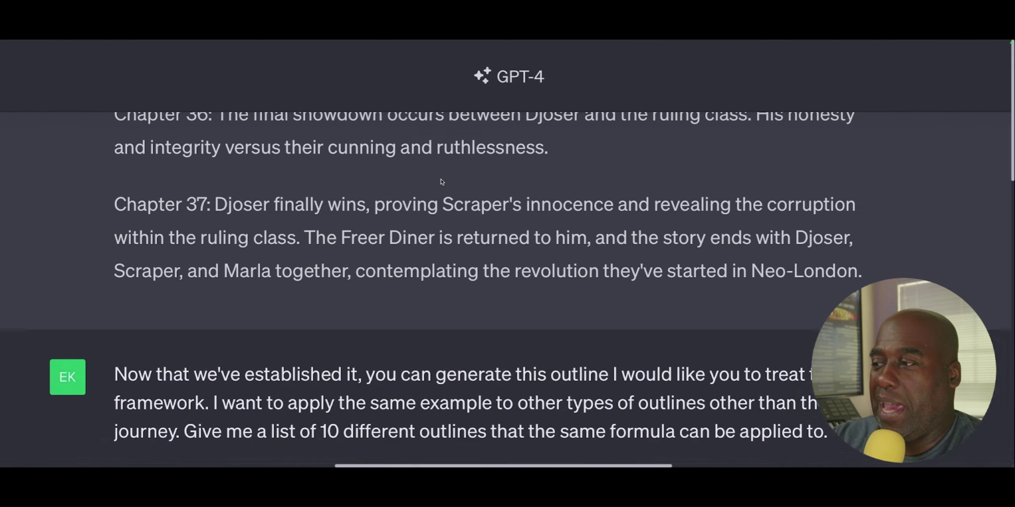
scroll(442, 182, "down", 15)
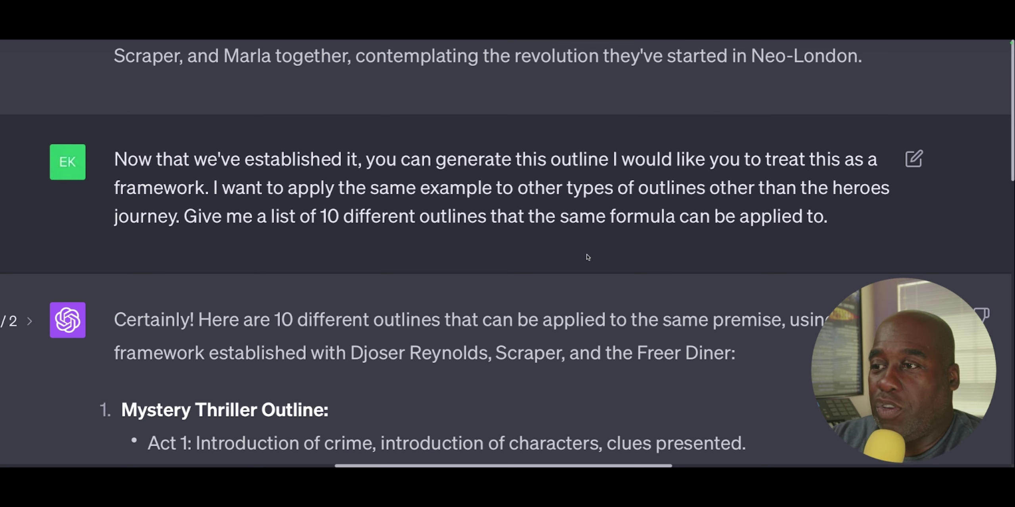
scroll(588, 257, "down", 1)
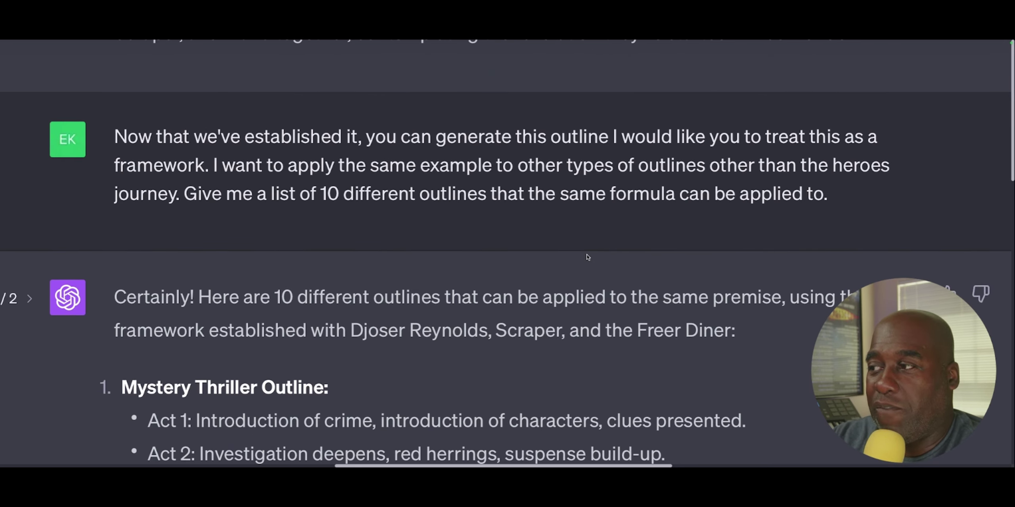
scroll(588, 257, "down", 1)
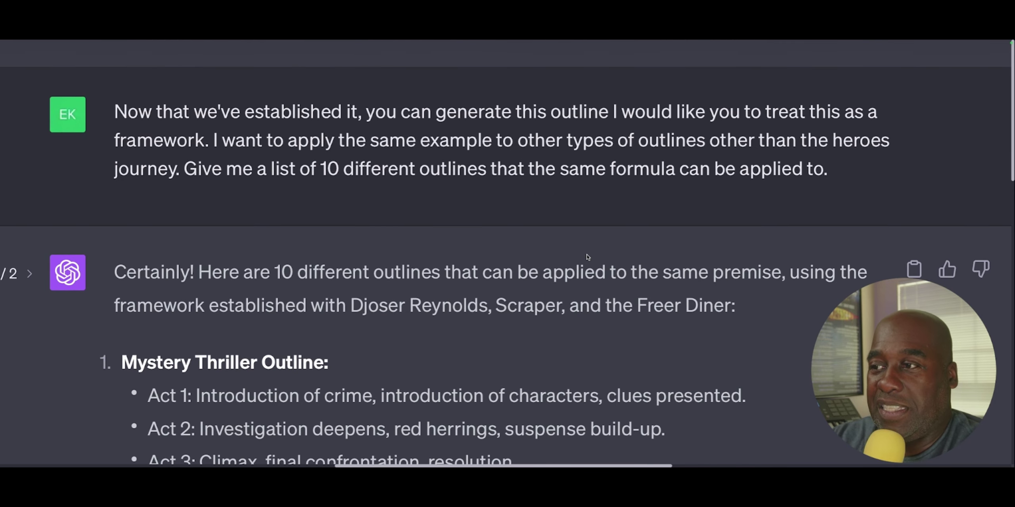
scroll(587, 257, "down", 1)
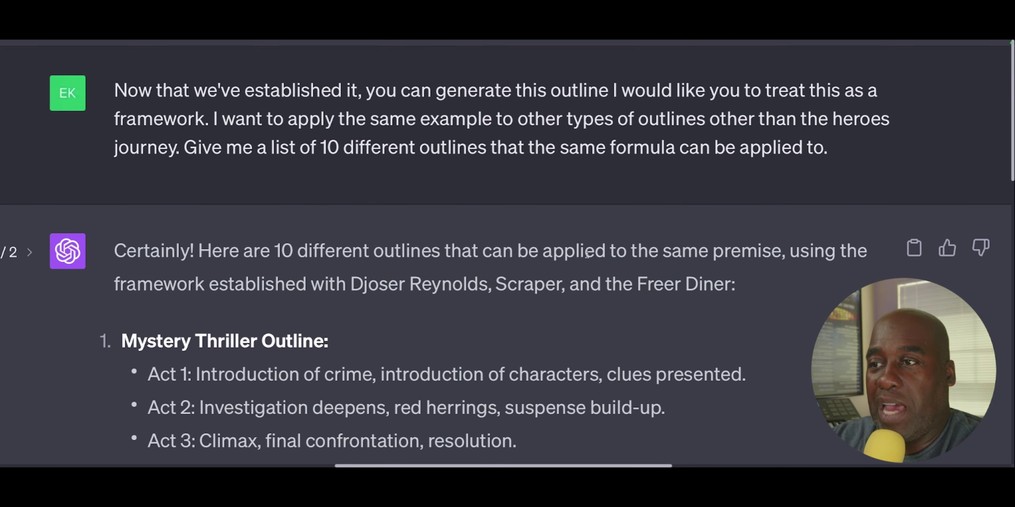
scroll(588, 256, "down", 1)
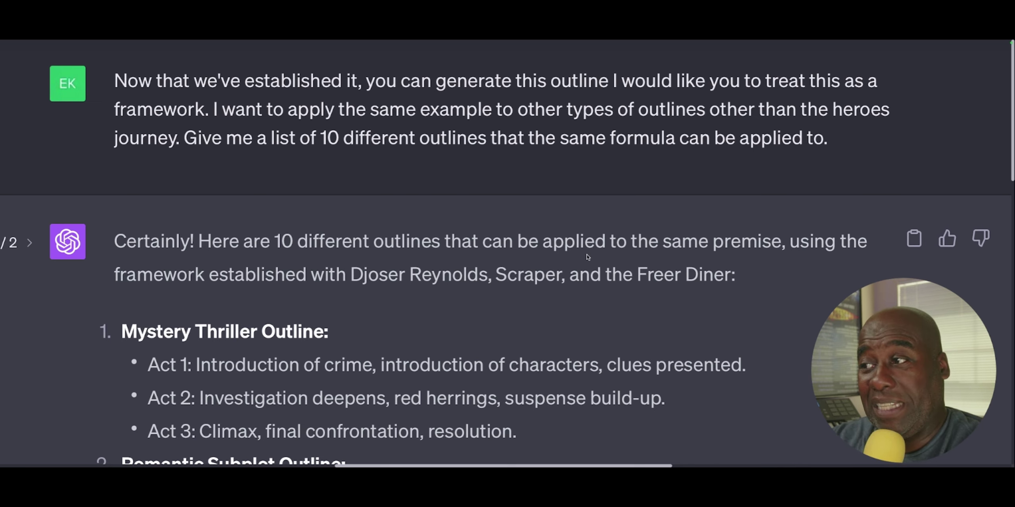
scroll(587, 257, "down", 8)
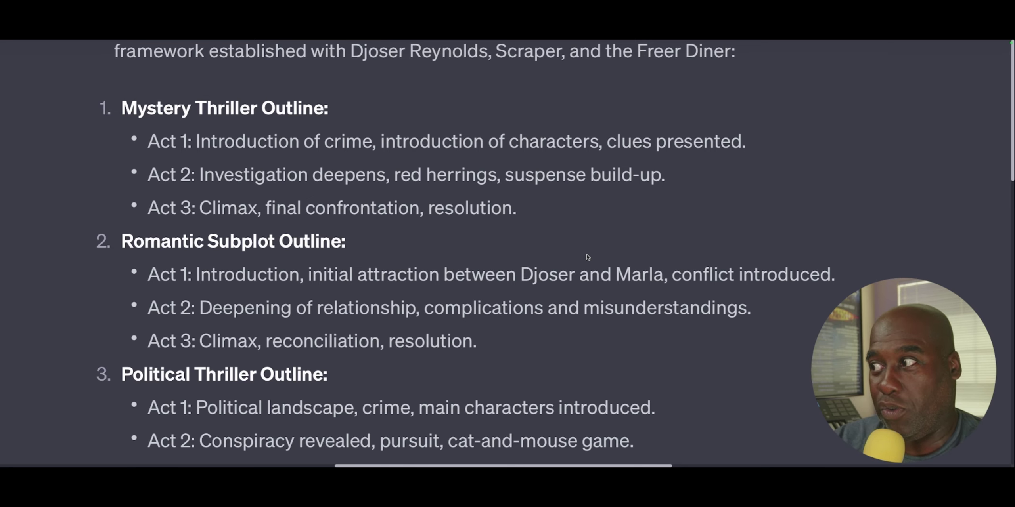
- Scroll through the Legal Drama, Cyberpunk, Revenge, Heist, Coming of Age and Spy Thriller outlines to Dystopian
scroll(587, 257, "down", 5)
scroll(587, 257, "up", 2)
scroll(587, 257, "down", 1)
scroll(587, 258, "down", 3)
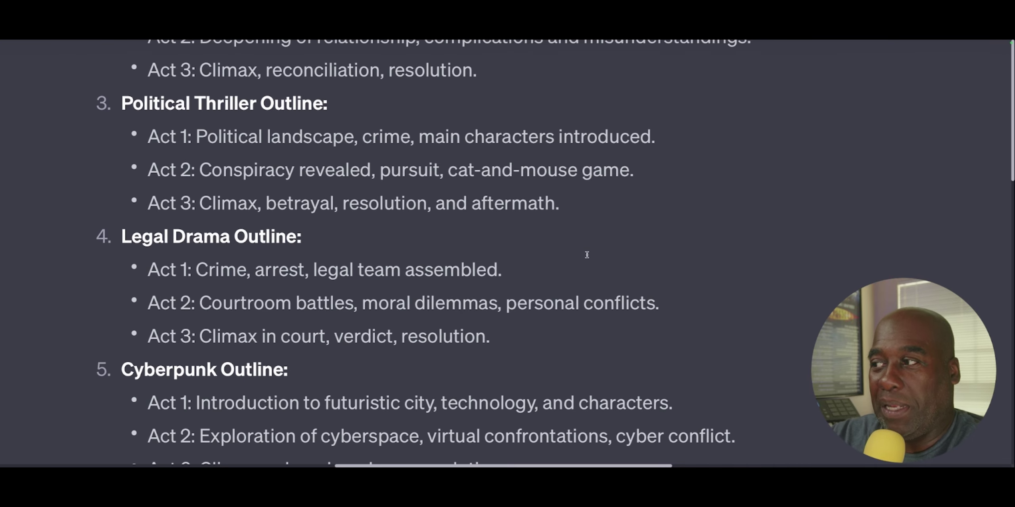
scroll(587, 257, "down", 1)
scroll(587, 257, "down", 3)
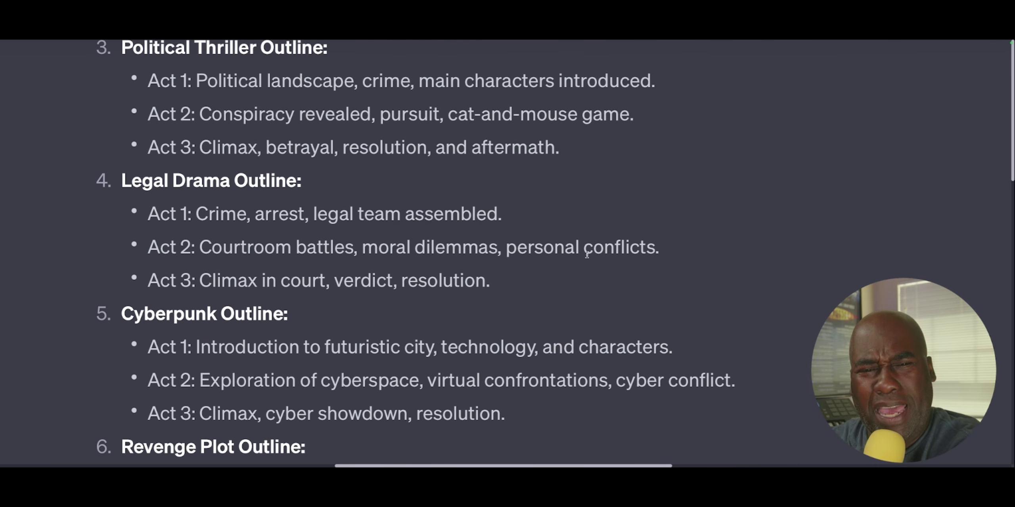
scroll(587, 255, "down", 2)
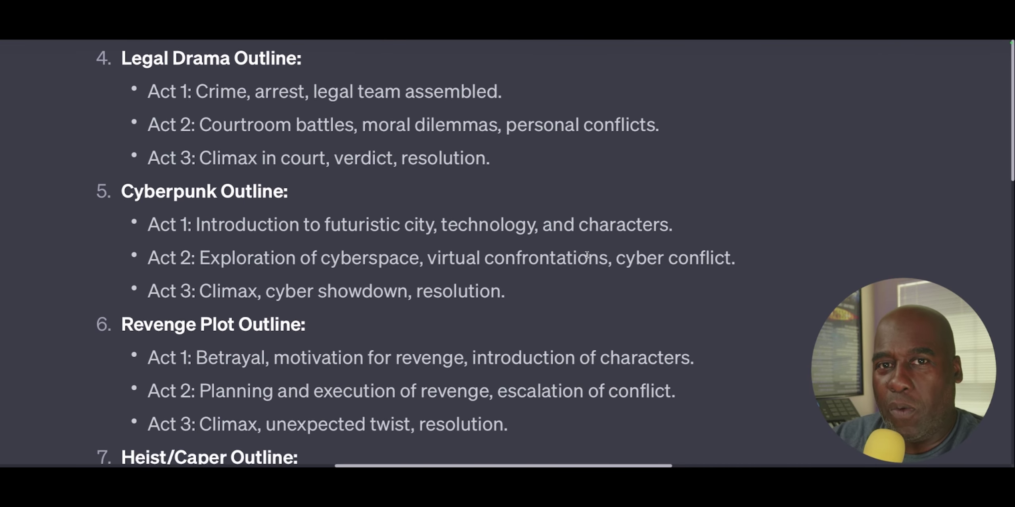
scroll(587, 255, "down", 2)
scroll(587, 255, "down", 1)
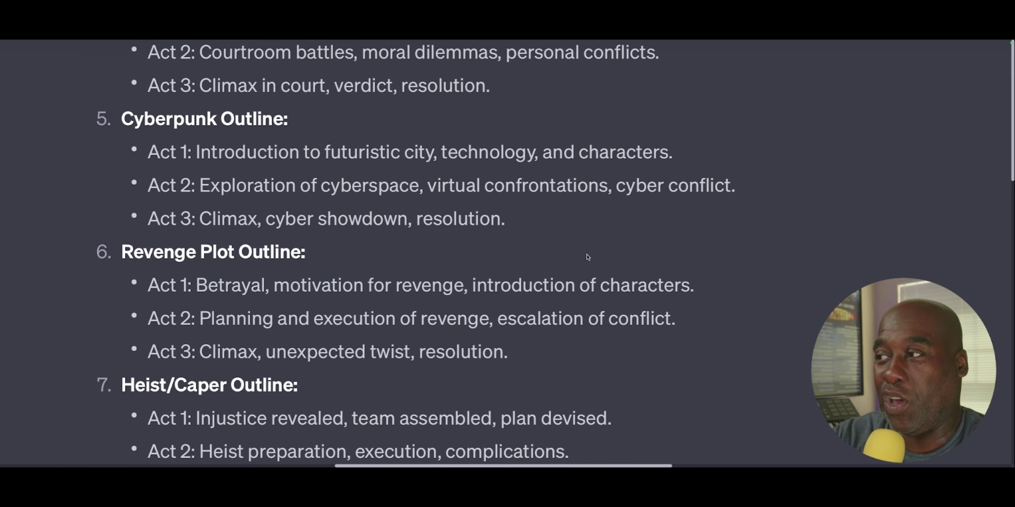
scroll(587, 257, "down", 3)
scroll(588, 255, "down", 4)
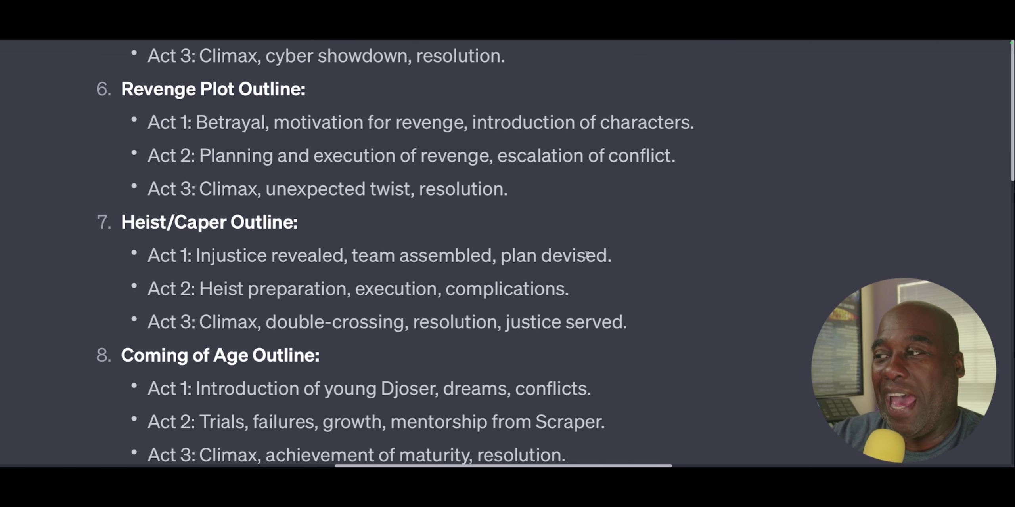
scroll(587, 255, "down", 3)
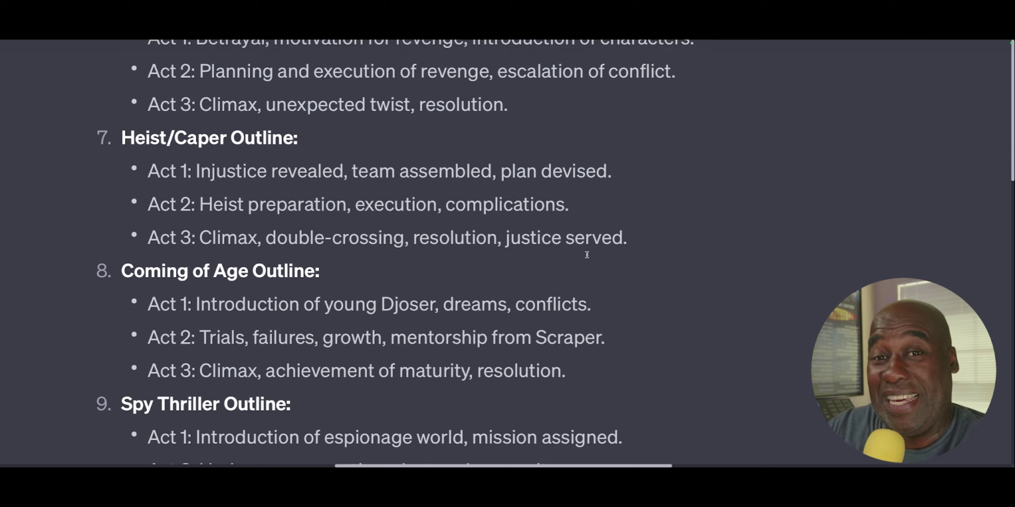
scroll(587, 255, "down", 1)
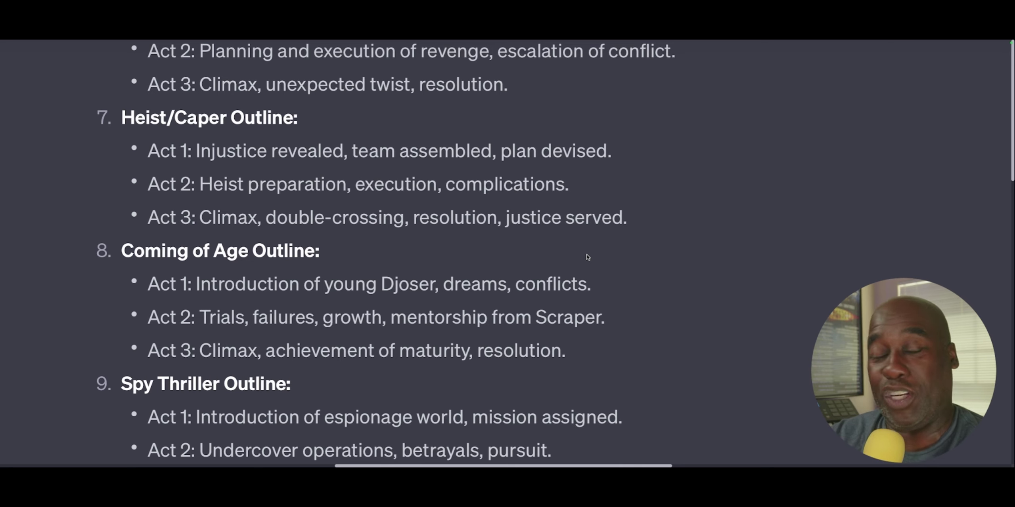
- Scroll through the Historical Fiction, Horror, Tragedy and Comedy outlines to the Save the Cat structure request
scroll(587, 257, "down", 10)
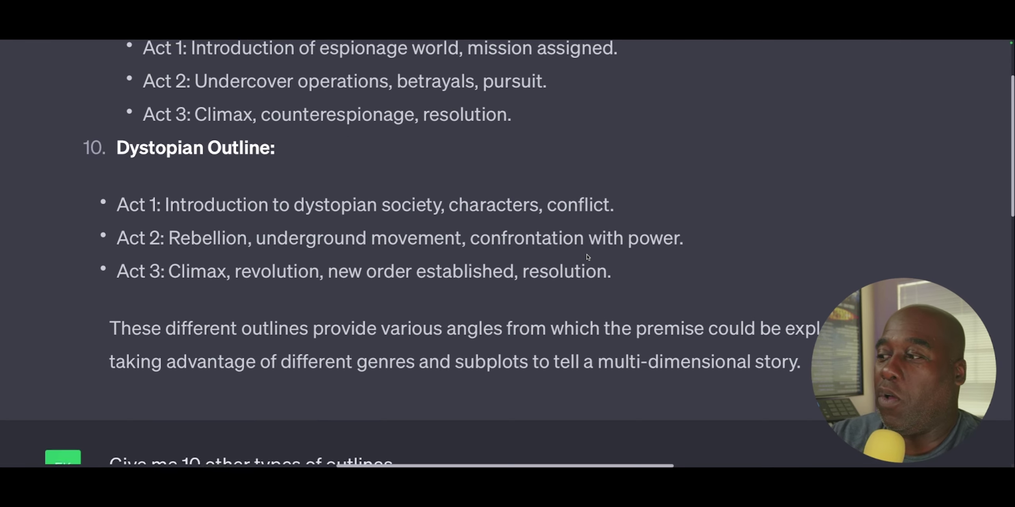
scroll(588, 257, "up", 2)
scroll(587, 257, "down", 10)
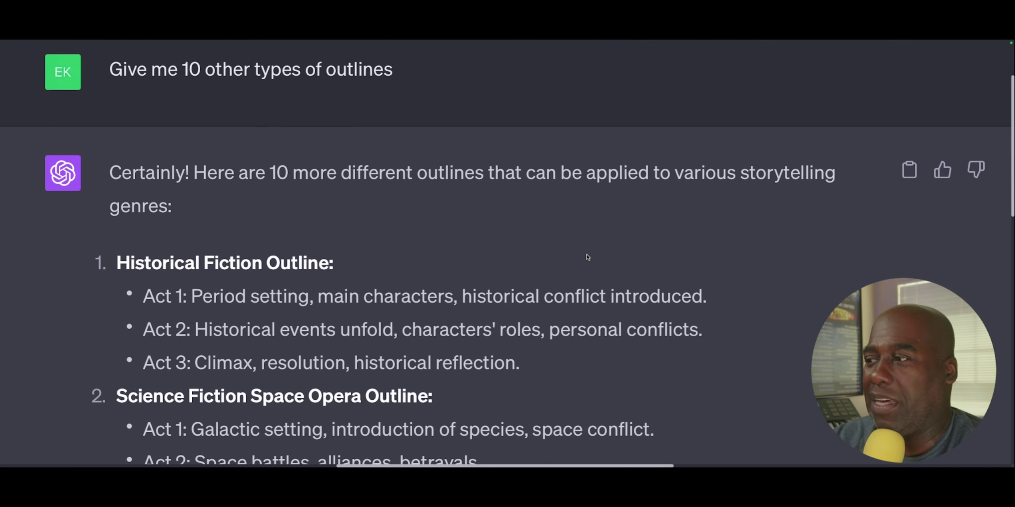
scroll(587, 257, "up", 5)
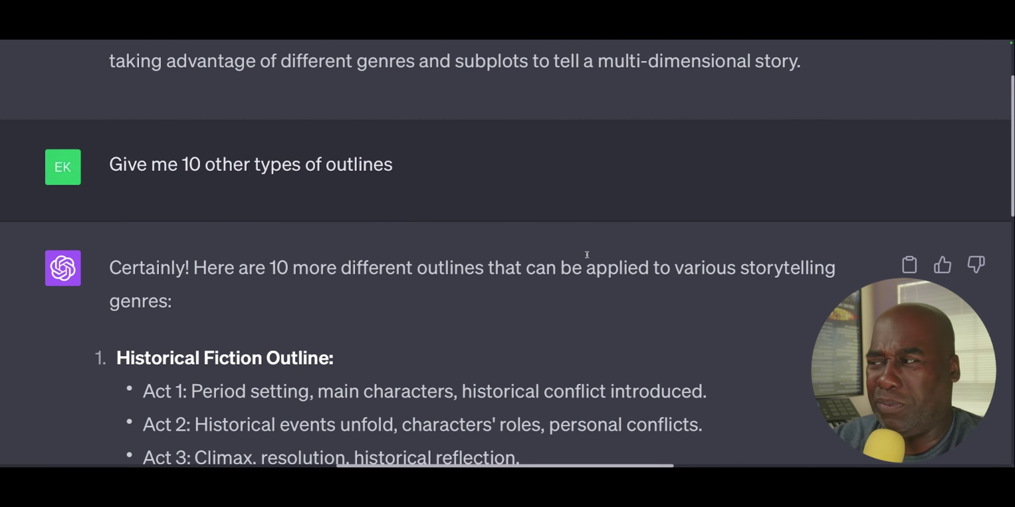
scroll(587, 255, "down", 5)
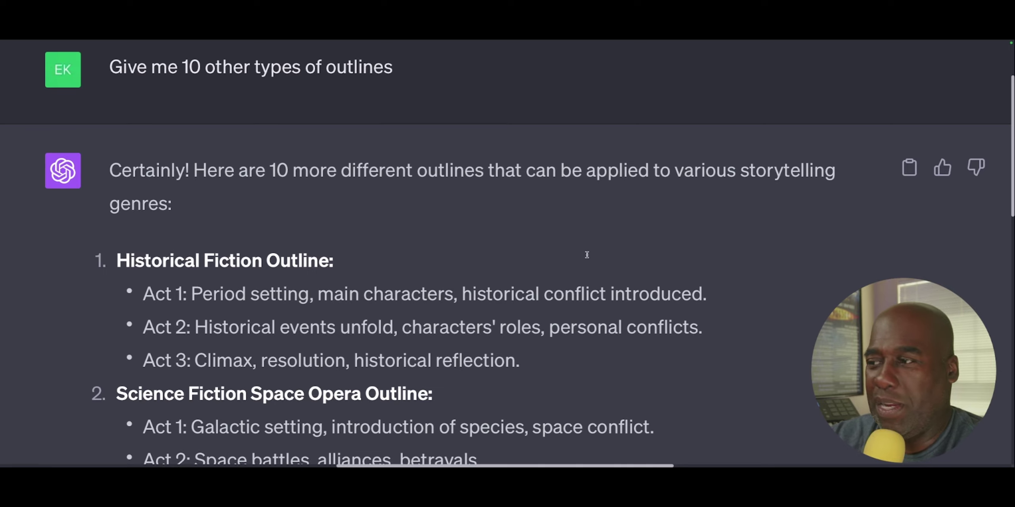
scroll(587, 255, "down", 2)
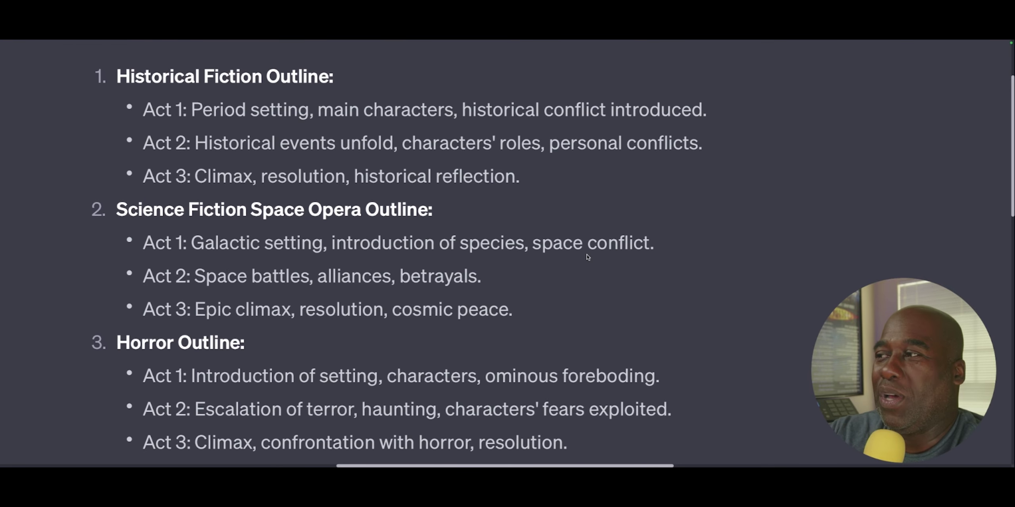
scroll(587, 257, "down", 4)
scroll(587, 257, "up", 2)
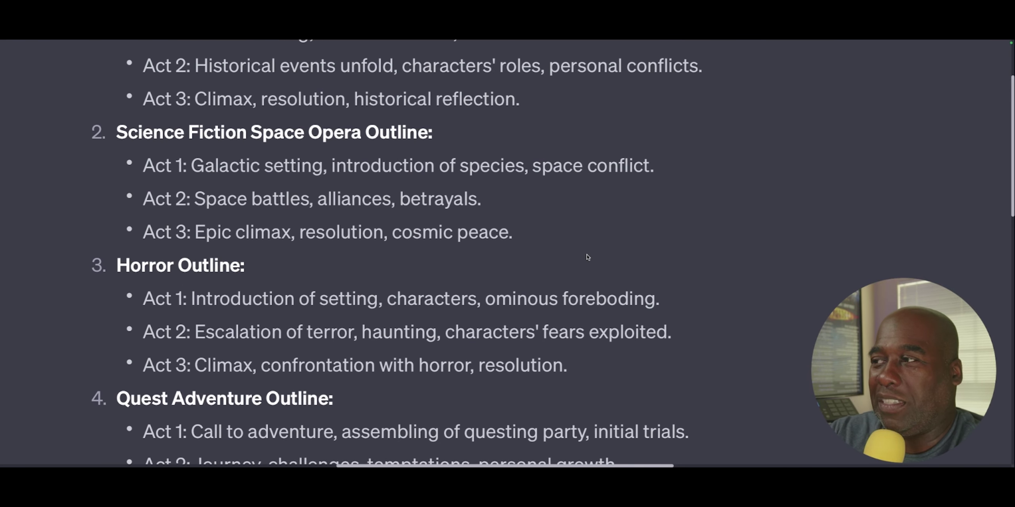
scroll(588, 257, "down", 3)
scroll(587, 258, "down", 2)
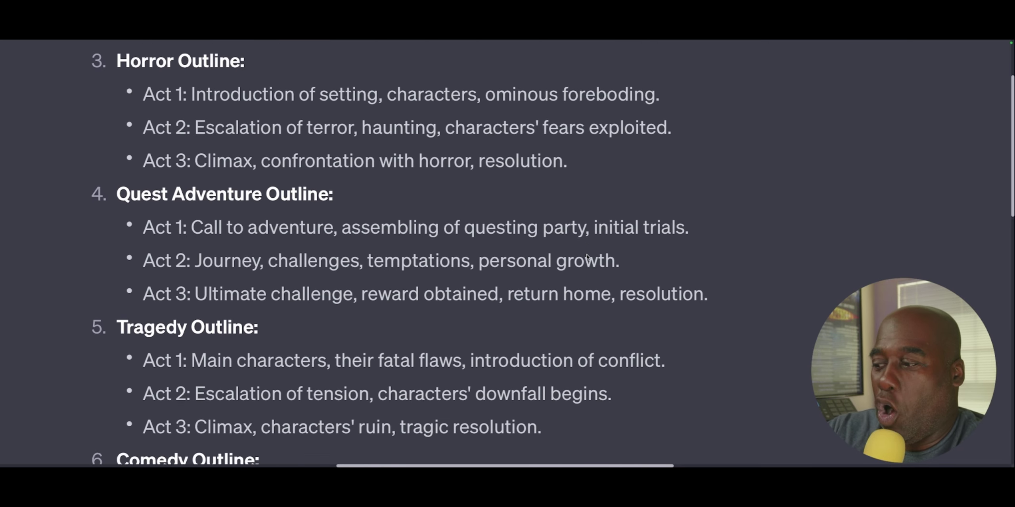
scroll(588, 258, "down", 2)
scroll(588, 257, "down", 3)
scroll(587, 254, "down", 20)
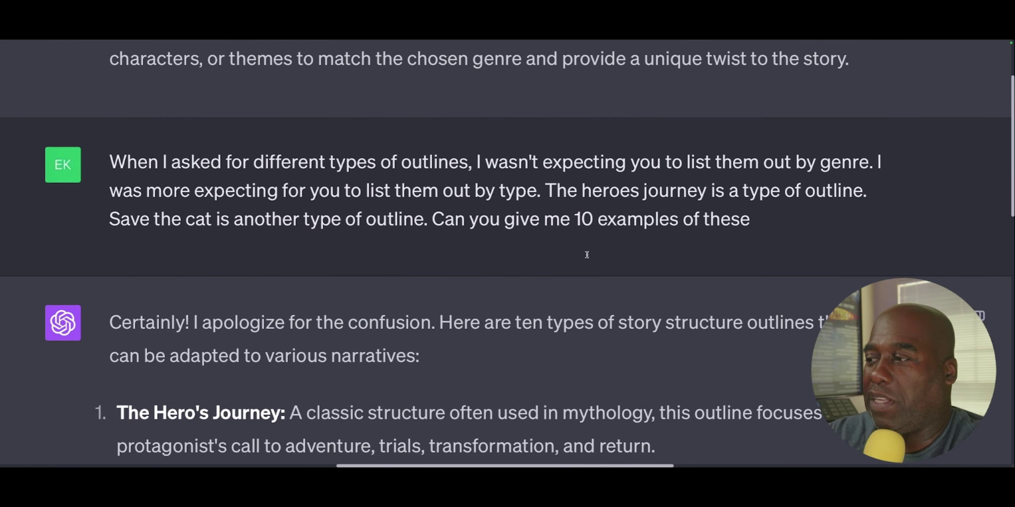
- Scroll through the story-structure list starting from The Hero's Journey
scroll(587, 254, "up", 3)
scroll(587, 254, "down", 3)
scroll(587, 255, "down", 1)
scroll(587, 257, "down", 3)
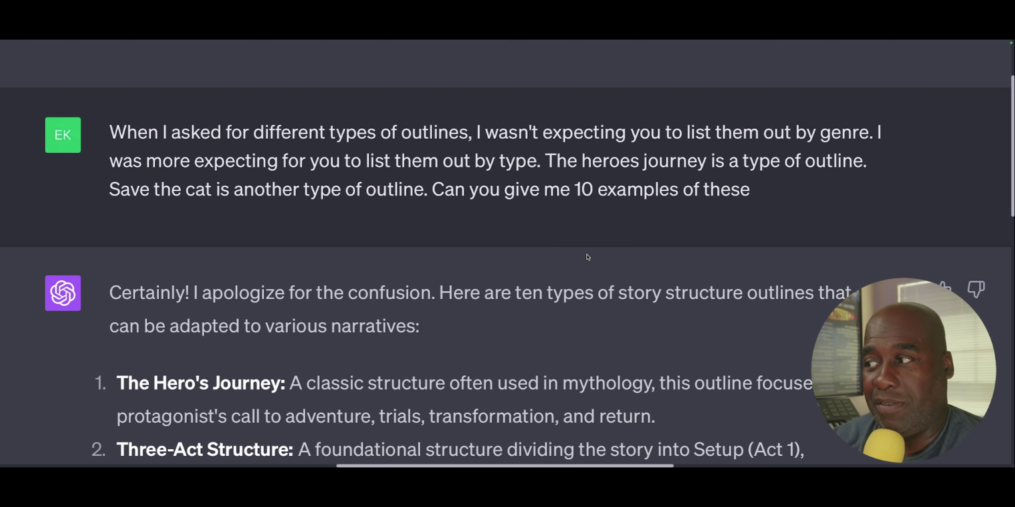
scroll(587, 258, "down", 20)
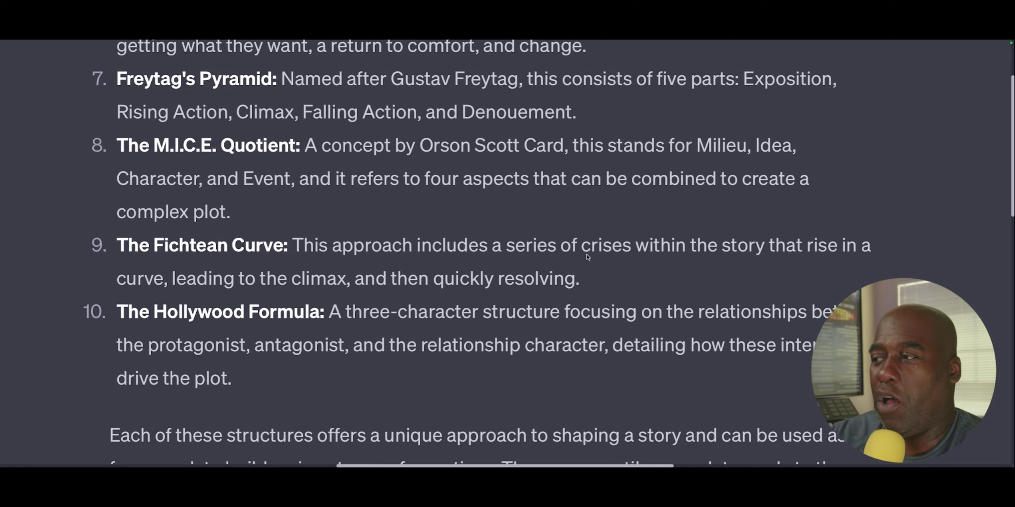
scroll(587, 258, "down", 5)
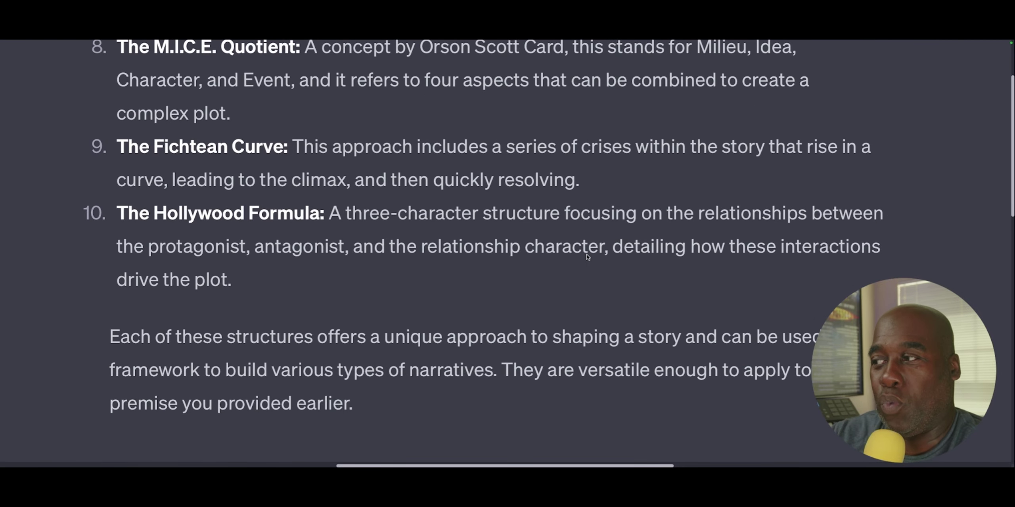
- Scroll past The Hollywood Formula to the prompt requesting 37-chapter outlines from any structure
scroll(587, 257, "up", 8)
scroll(588, 257, "up", 5)
scroll(587, 254, "down", 1)
scroll(587, 254, "down", 3)
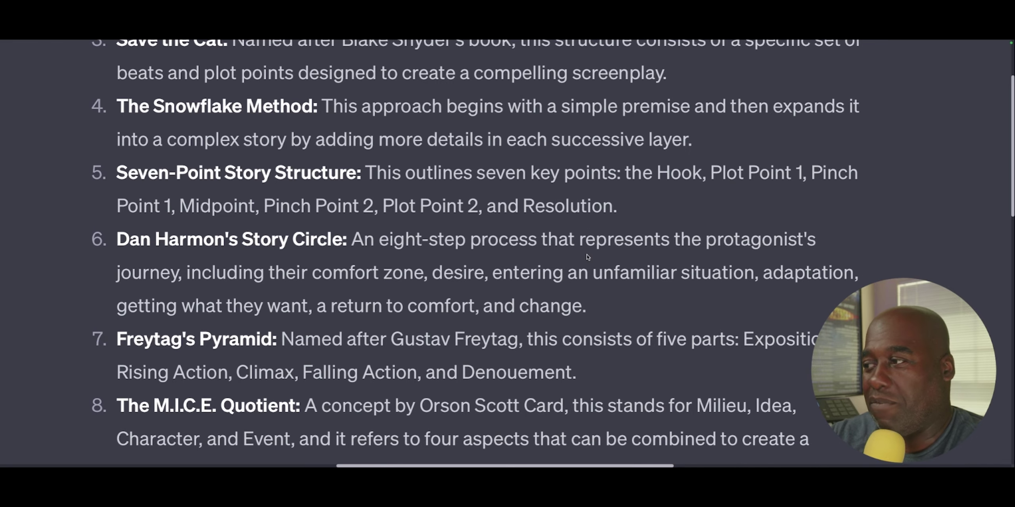
scroll(587, 256, "down", 3)
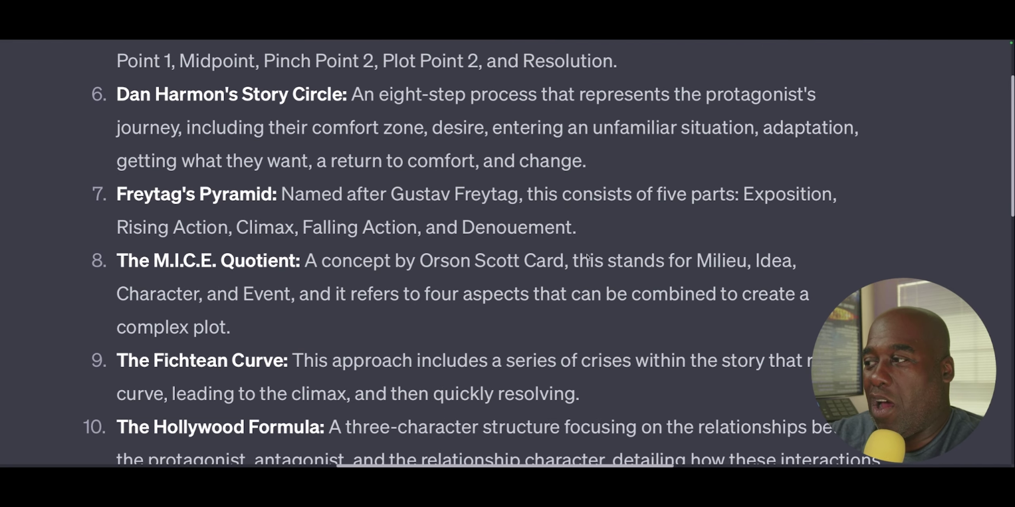
scroll(587, 254, "down", 3)
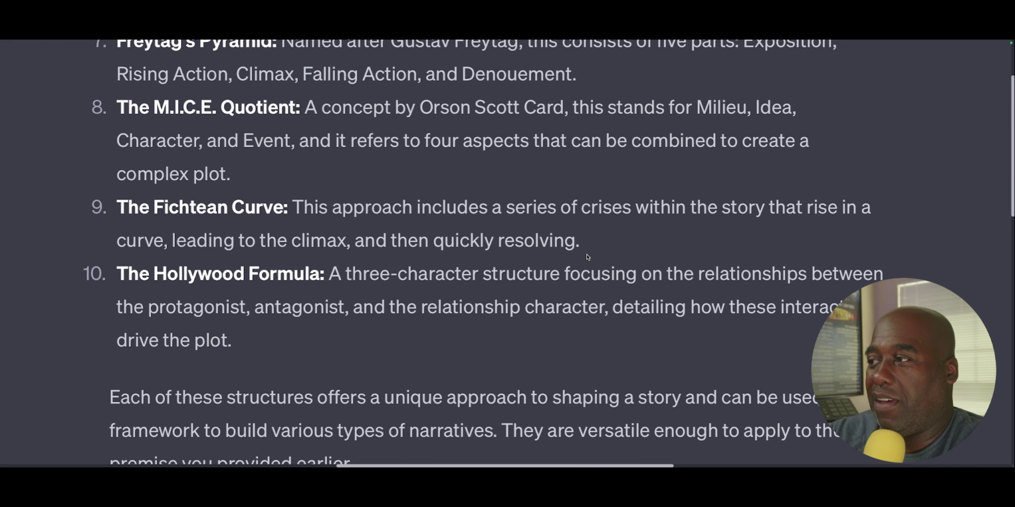
scroll(587, 257, "down", 10)
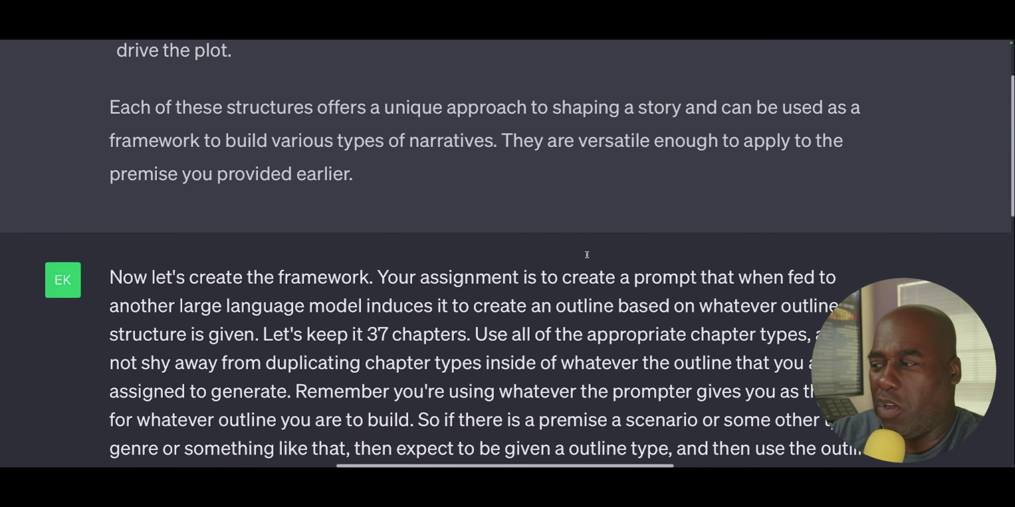